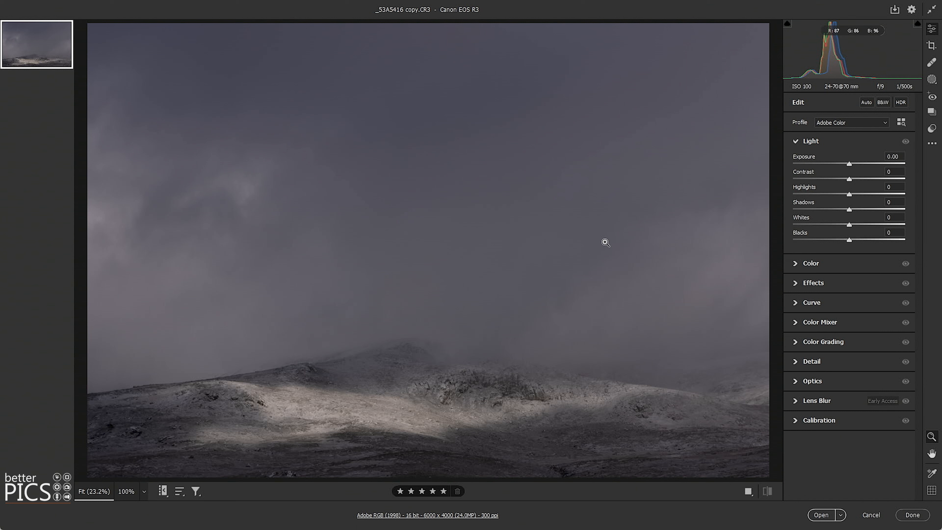
- Set contrast to +30, highlights to -32 and shadows to +8, and raise vibrance to +34 and saturation to +11
mouse_move(870, 181)
mouse_down()
mouse_move(830, 193)
mouse_move(853, 208)
mouse_move(863, 179)
mouse_up()
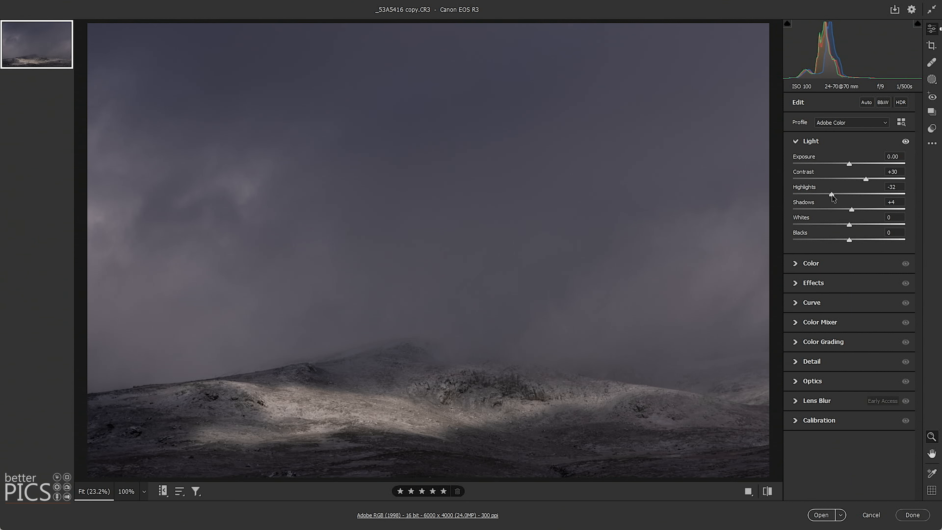
drag(854, 211, 857, 211)
click(840, 271)
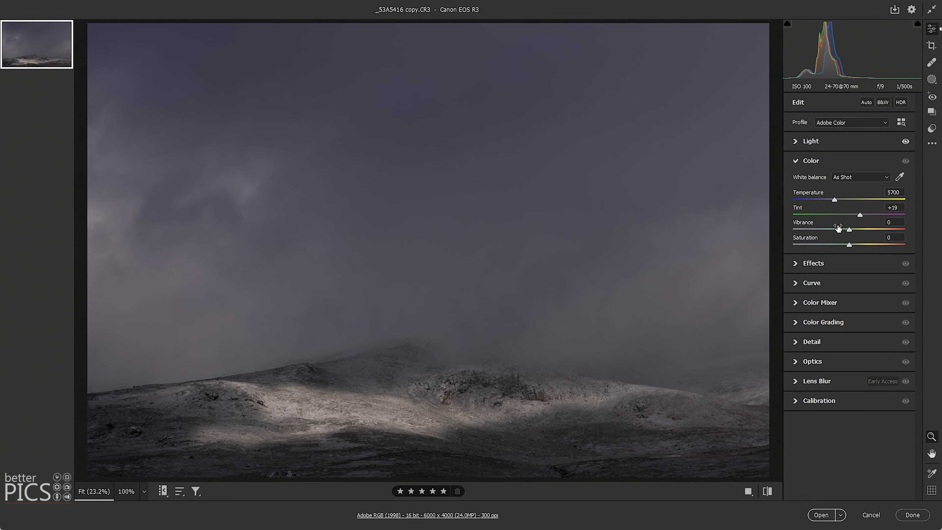
drag(863, 230, 857, 246)
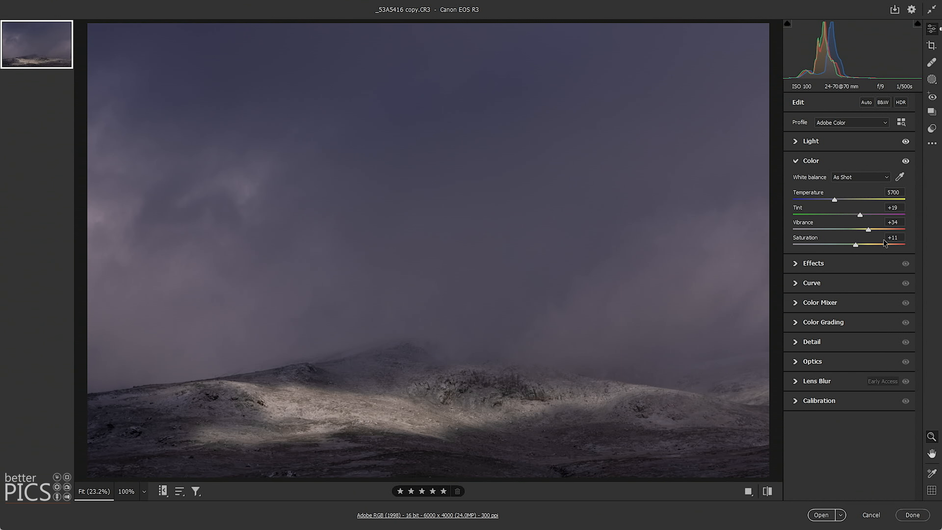
- Sharpen the photo with an amount of 58 and masking of 51 to limit it to the hillside detail
click(818, 343)
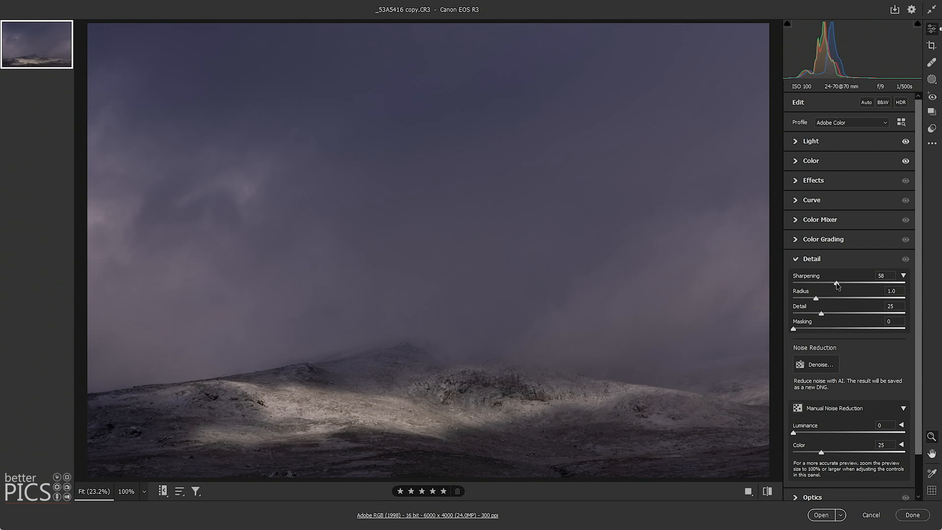
mouse_move(851, 329)
mouse_down()
mouse_move(841, 328)
mouse_move(850, 328)
mouse_up()
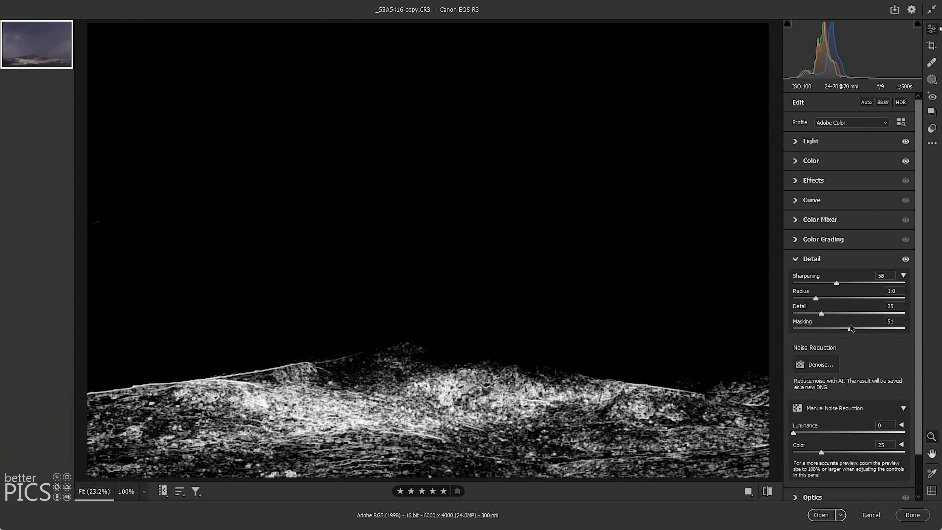
drag(851, 327, 851, 328)
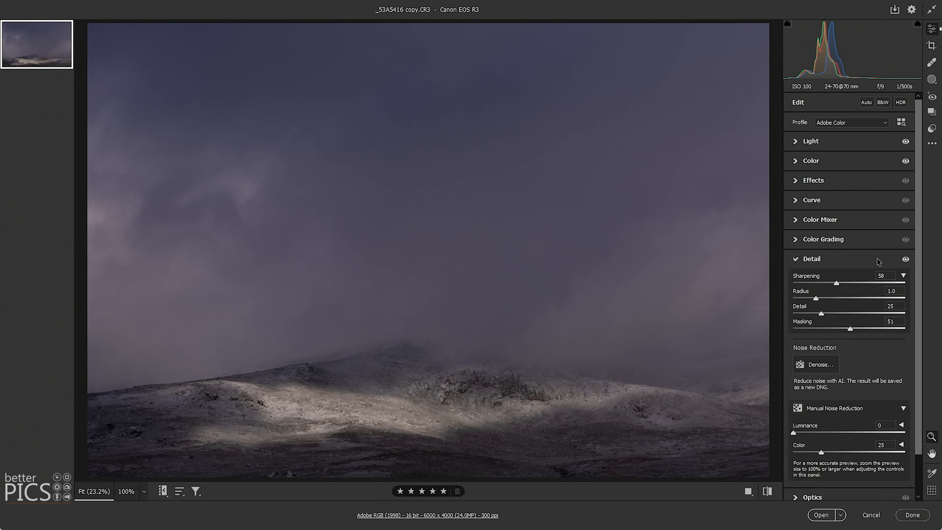
- Check the chromatic aberration and lens profile correction settings under Optics
scroll(877, 259, down, 2)
click(809, 454)
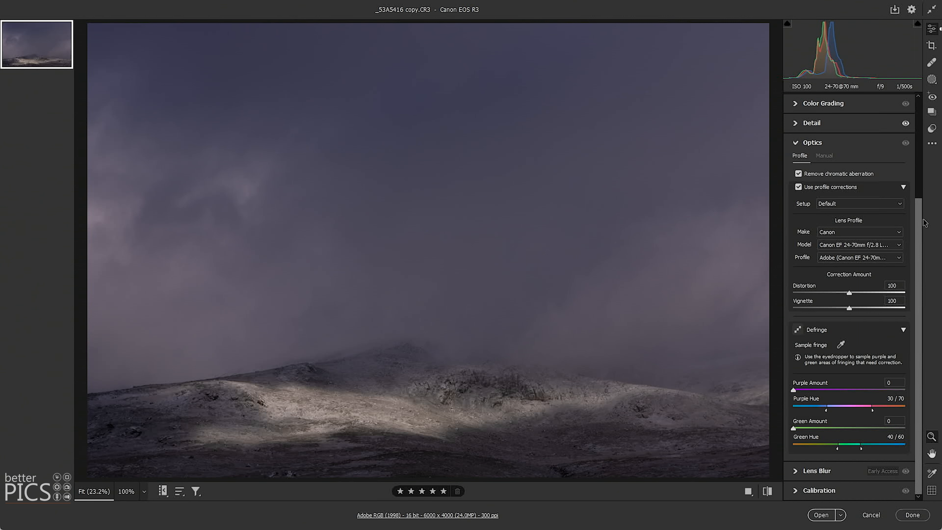
click(922, 115)
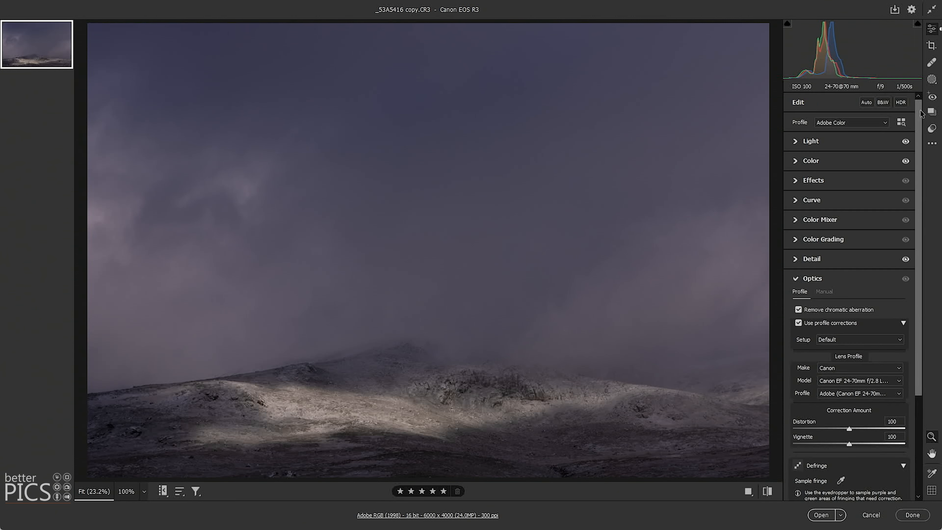
- Set the whole photo's exposure to -0.20, contrast to +47 and saturation to +34
click(798, 142)
drag(850, 164, 845, 164)
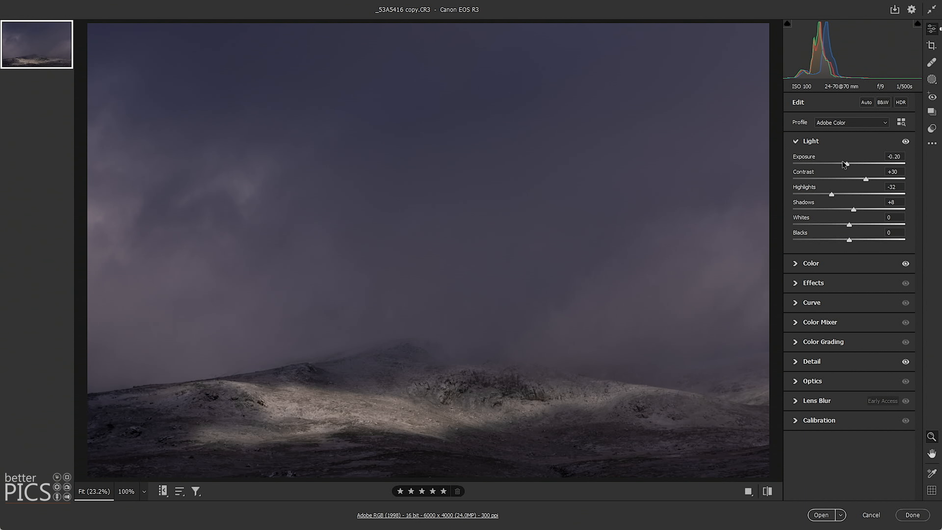
drag(866, 179, 876, 176)
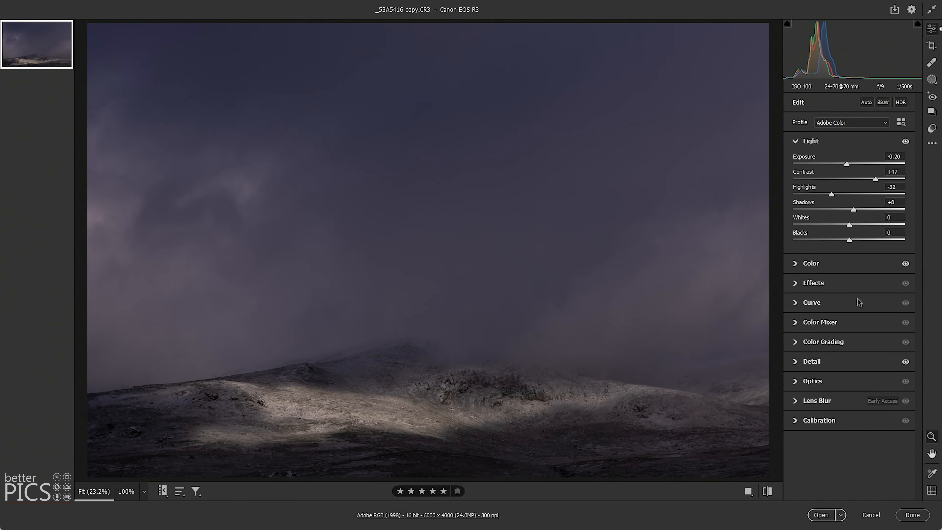
click(826, 266)
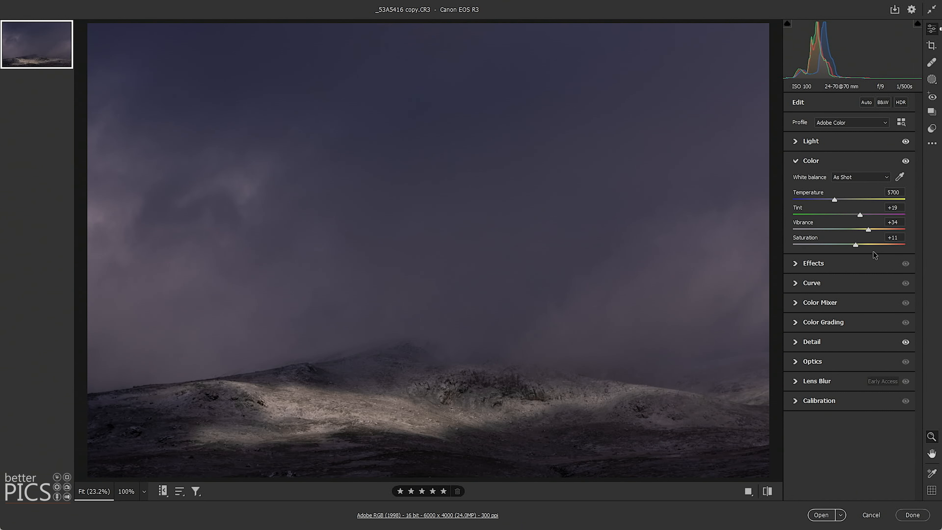
drag(861, 244, 868, 239)
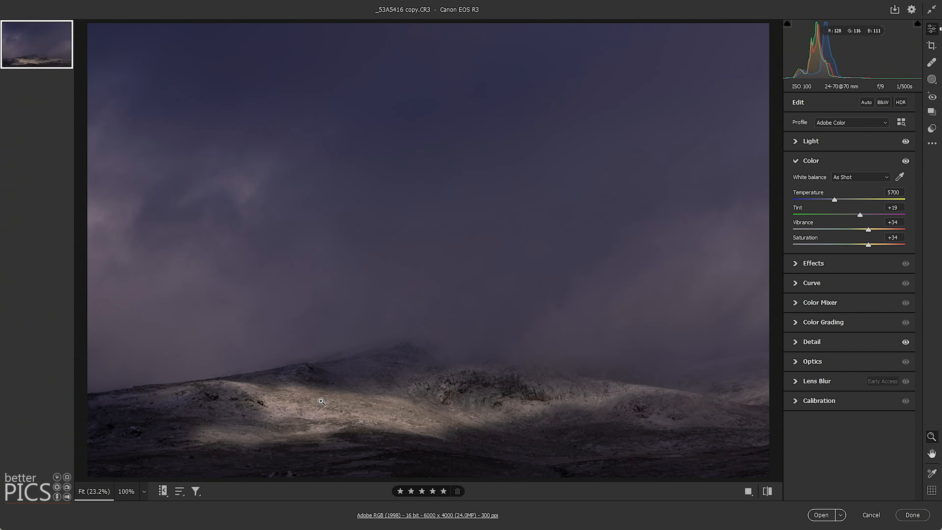
click(829, 145)
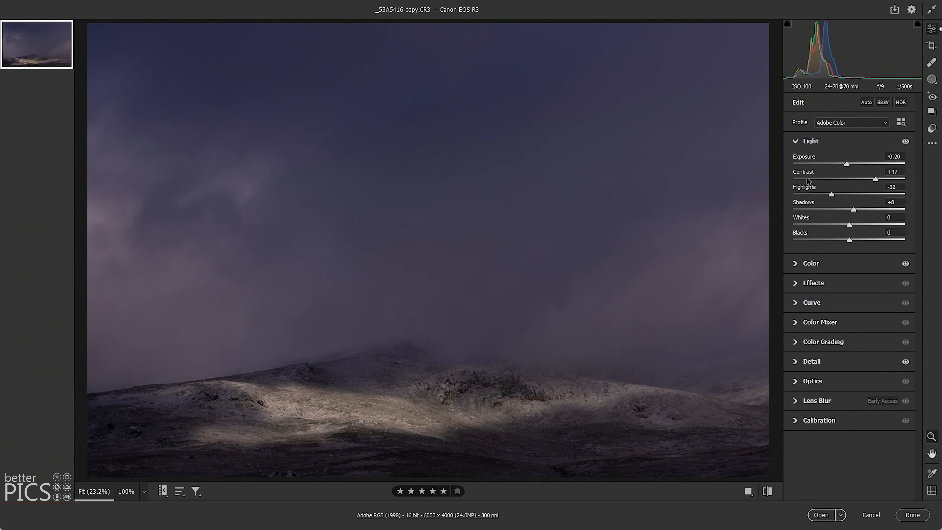
- Create a brush mask with size 13 and paint it across the sunlit hillside
drag(373, 402, 456, 422)
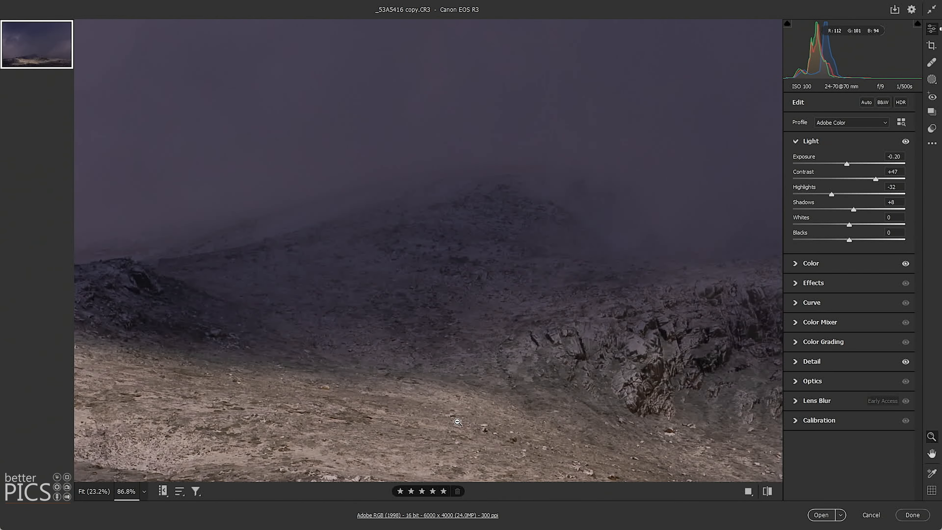
drag(507, 327, 448, 246)
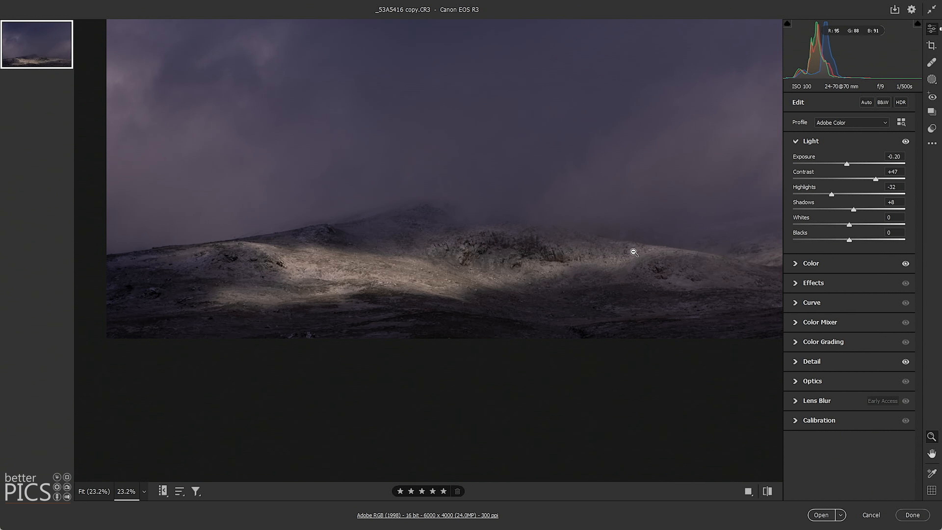
click(937, 81)
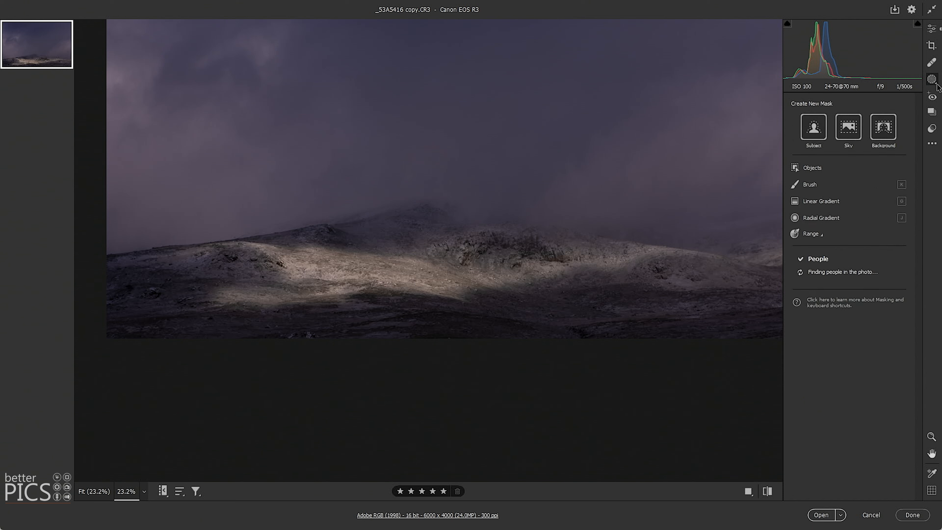
click(813, 184)
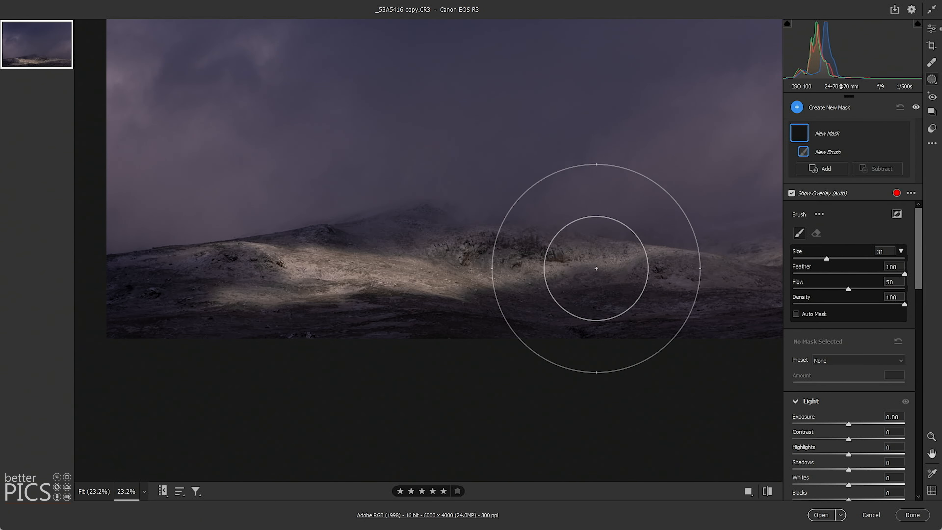
drag(826, 261, 806, 261)
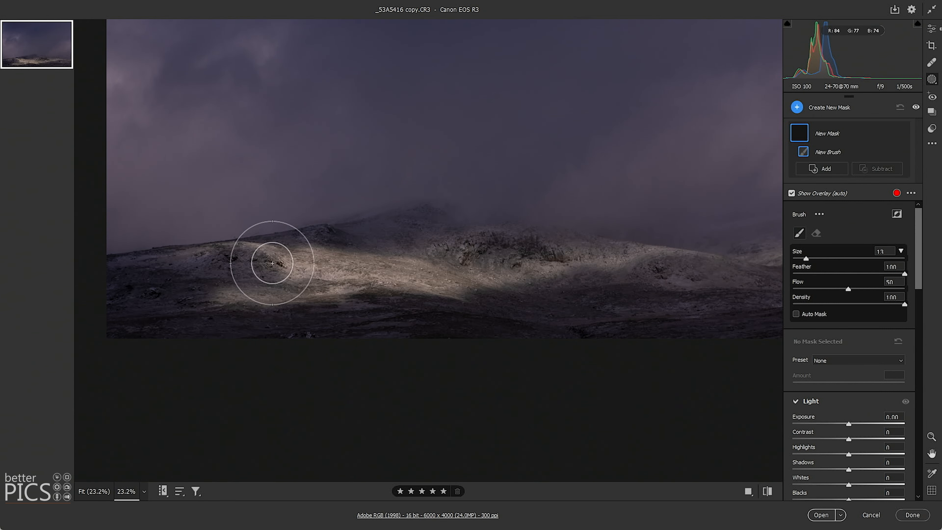
mouse_move(215, 274)
mouse_down()
mouse_move(588, 267)
mouse_move(703, 252)
mouse_move(659, 258)
mouse_up()
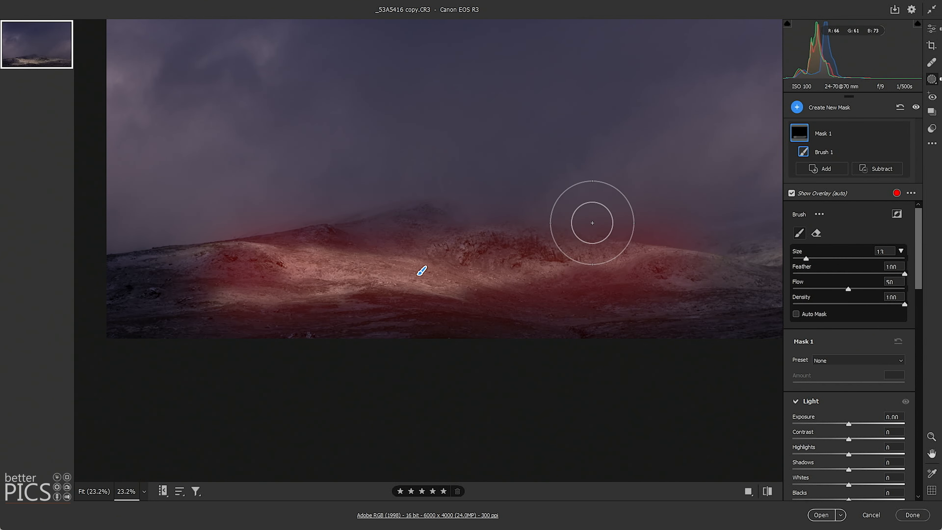
- Set the hillside mask's contrast to +29 and temperature to +4, and raise its saturation
drag(863, 443, 865, 441)
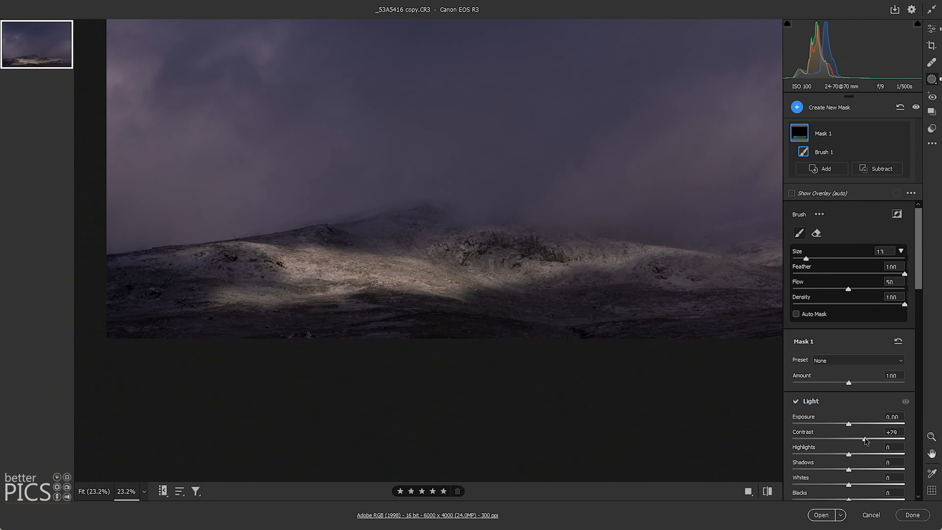
drag(918, 272, 921, 344)
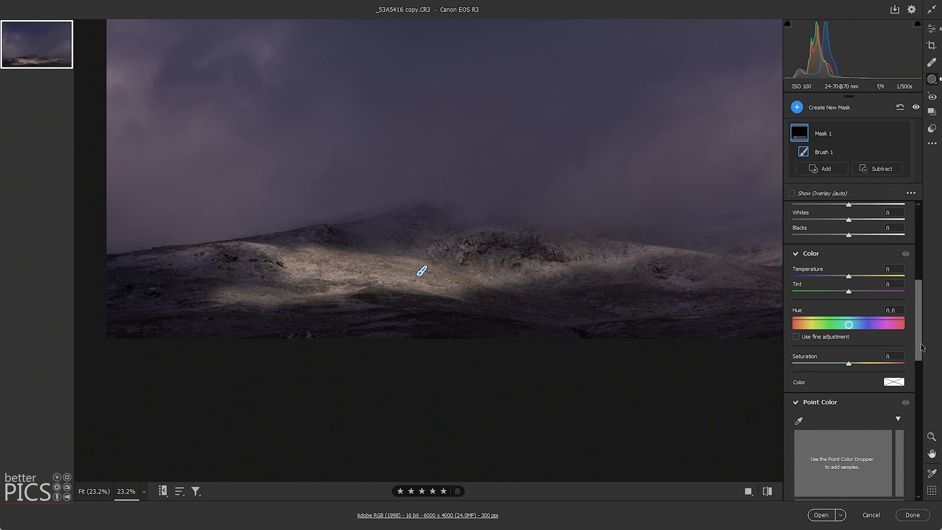
mouse_move(849, 276)
mouse_down()
mouse_move(860, 276)
mouse_move(852, 277)
mouse_up()
drag(859, 366, 866, 365)
- Paint a new brush mask with size 26 over the upper sky and set its exposure to -0.55
drag(917, 314, 918, 252)
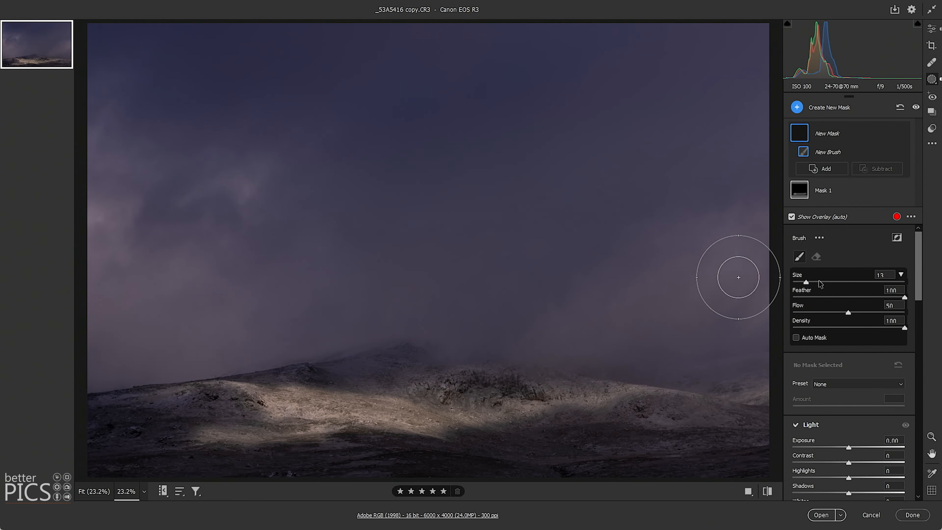
click(821, 282)
mouse_move(726, 67)
mouse_down()
mouse_move(564, 125)
mouse_move(549, 75)
mouse_move(564, 35)
mouse_up()
mouse_move(229, 84)
mouse_down()
mouse_move(365, 148)
mouse_move(437, 217)
mouse_move(676, 218)
mouse_up()
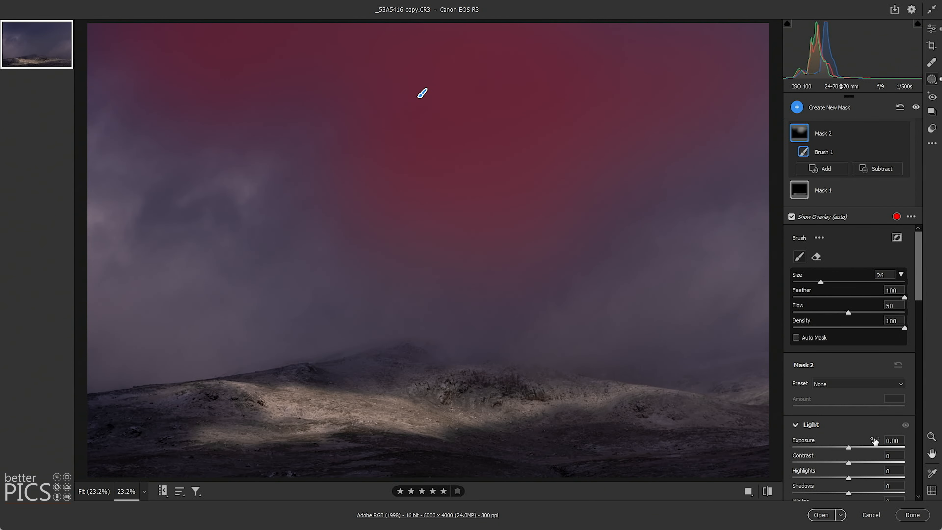
click(844, 447)
drag(845, 449, 842, 451)
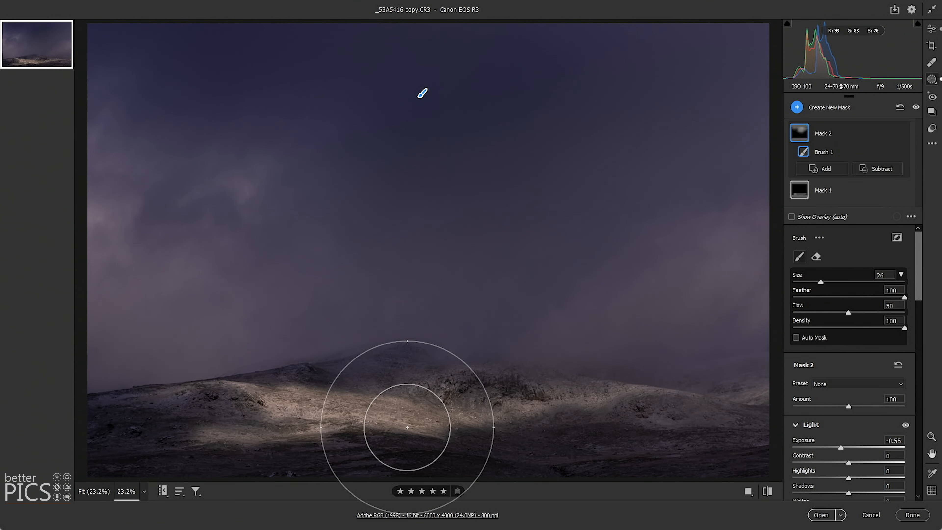
- Review the sky mask and its settings, and return to the global adjustments
click(932, 28)
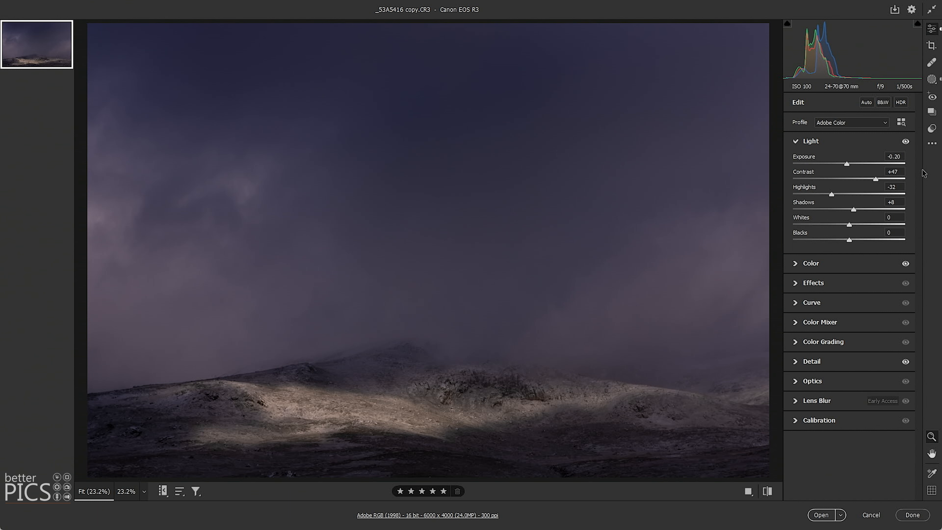
click(933, 80)
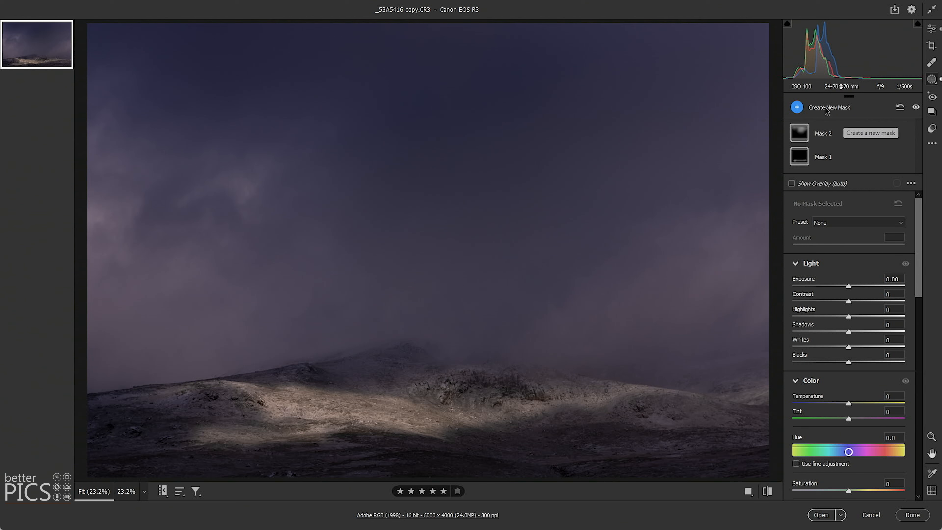
click(824, 134)
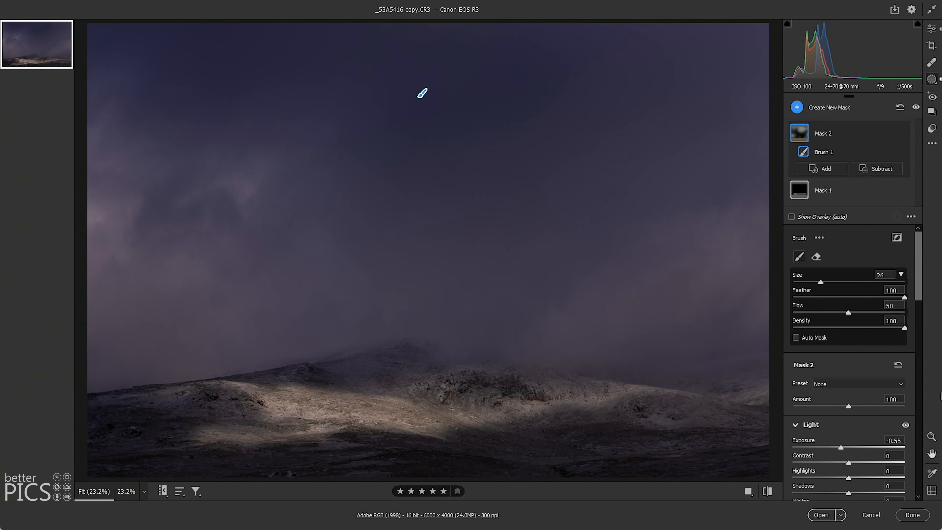
key(e)
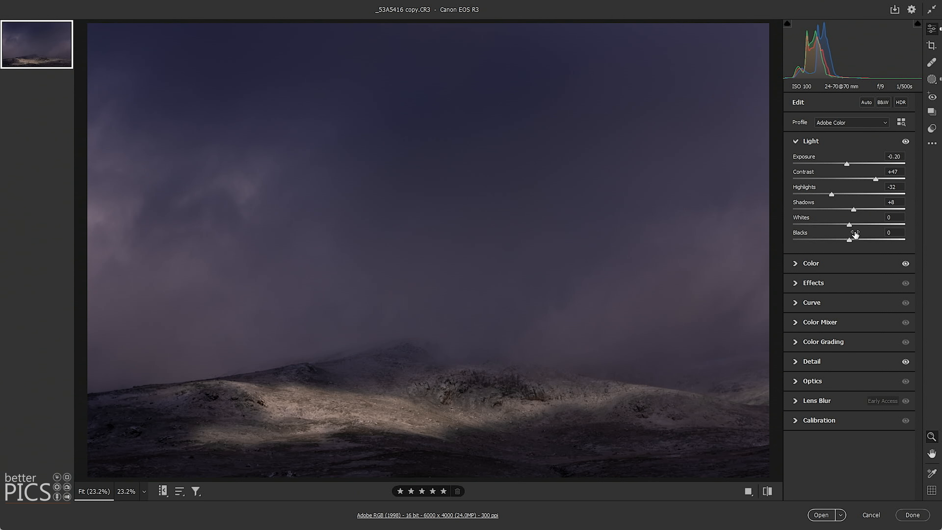
- Examine the sunlit hillside and dark foreground up close to judge the detail and tones
mouse_move(856, 234)
drag(397, 393, 475, 413)
key(h)
drag(433, 388, 549, 221)
key(z)
key(h)
key(z)
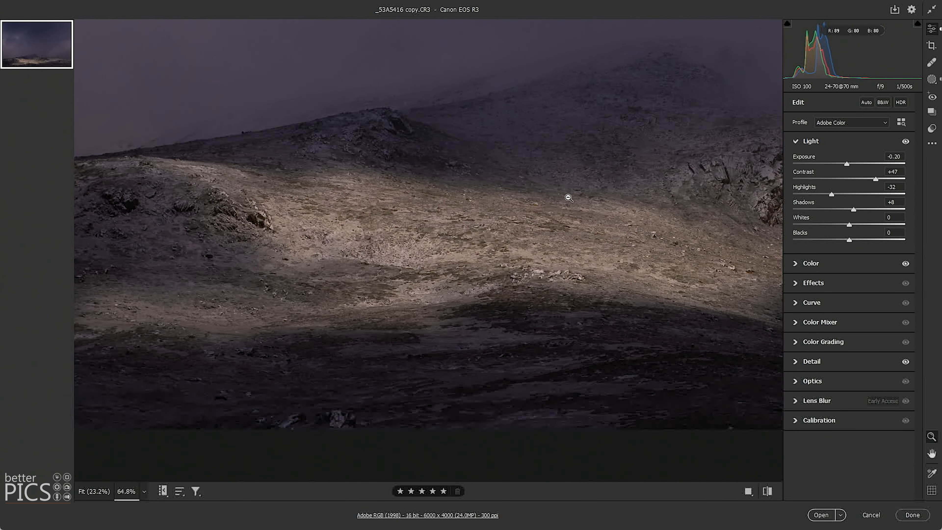
click(574, 198)
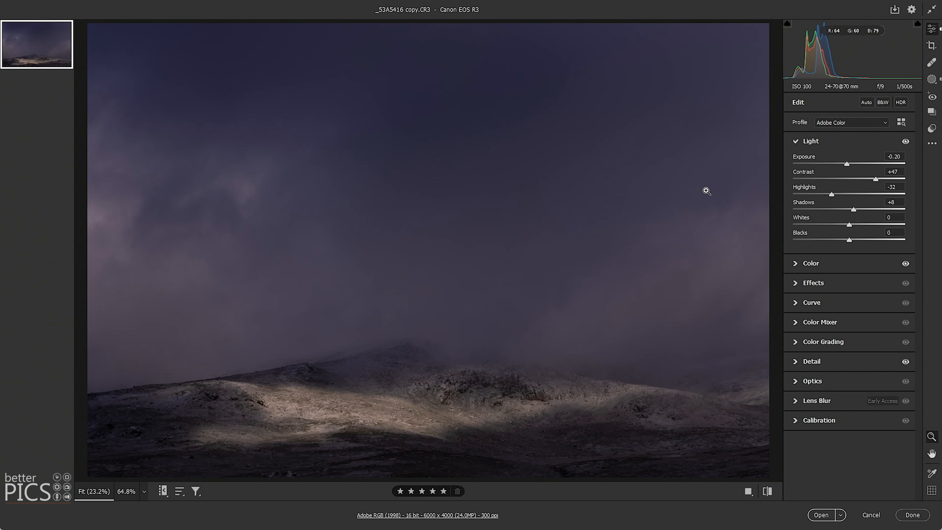
- Cool the whole photo slightly by setting the white balance temperature to 5600
click(814, 265)
drag(839, 201, 834, 201)
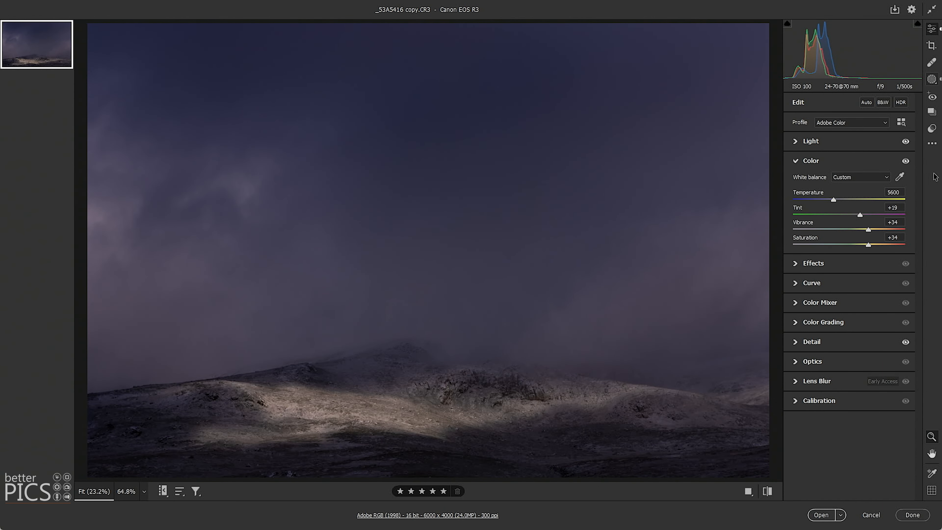
- Paint a third brush mask with size 18 over the hills and warm it with a temperature of +11
click(932, 79)
click(797, 107)
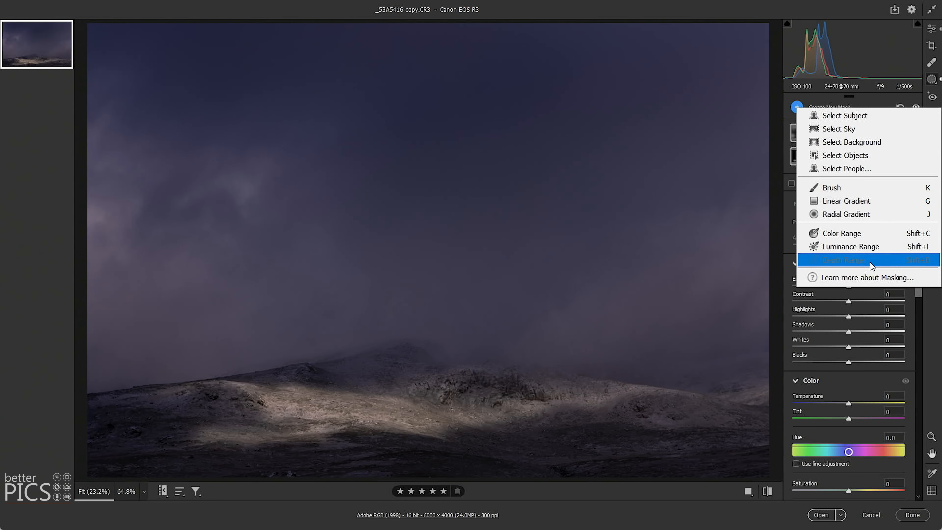
click(856, 190)
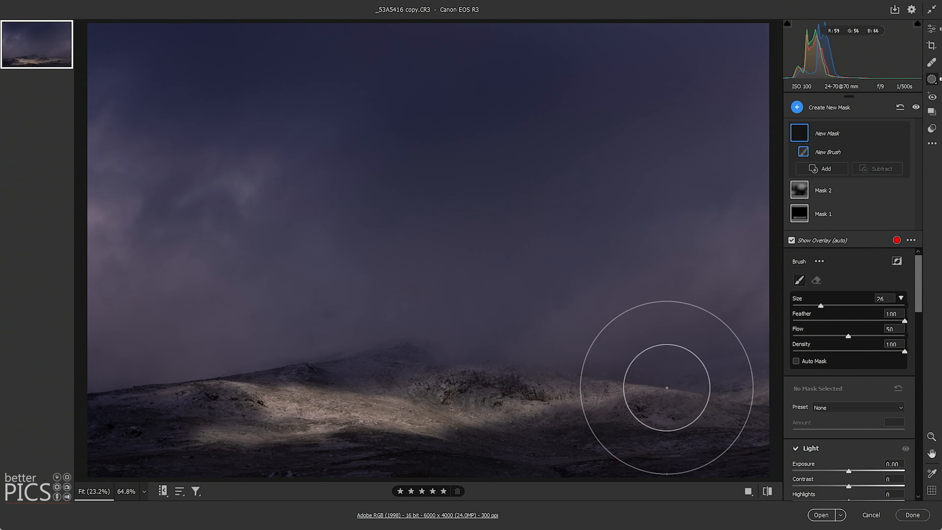
drag(822, 306, 811, 306)
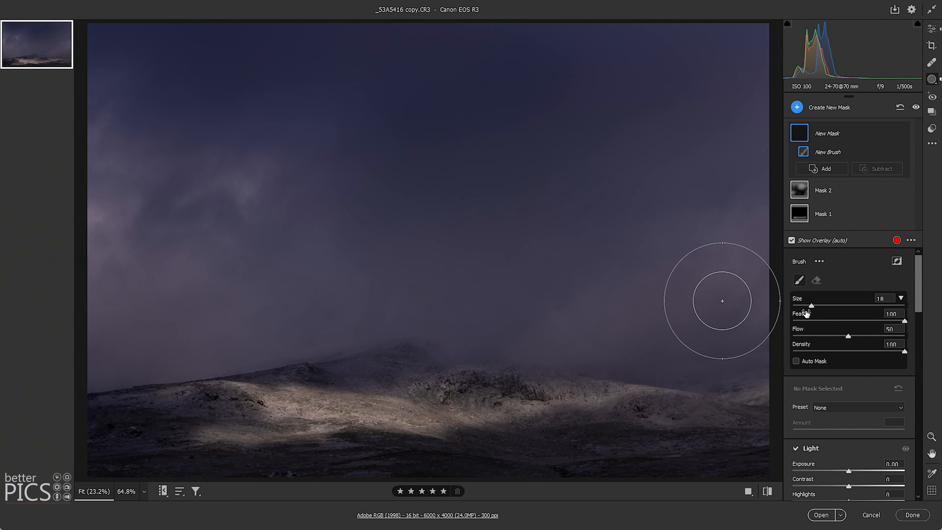
mouse_move(633, 393)
mouse_down()
mouse_move(442, 411)
mouse_move(315, 398)
mouse_move(222, 415)
mouse_move(178, 396)
mouse_move(416, 407)
mouse_up()
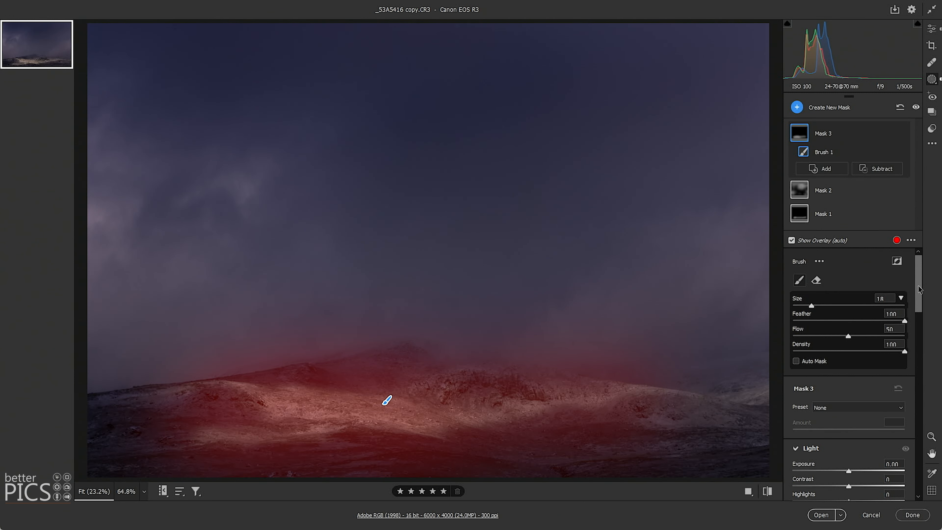
scroll(869, 353, down, 5)
drag(857, 366, 849, 381)
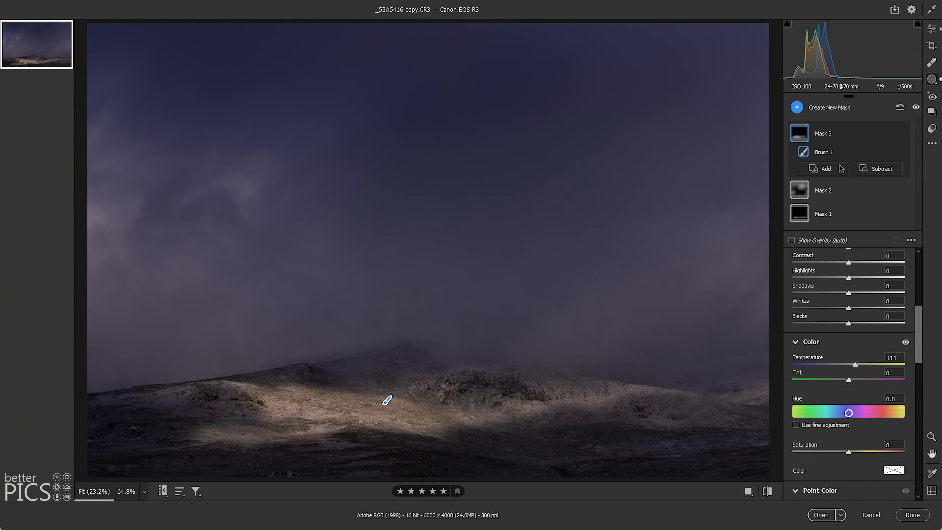
- Subtract the misty sky above the ridge from the warm hillside mask with a brush, and return to the global adjustments
mouse_move(803, 136)
click(878, 168)
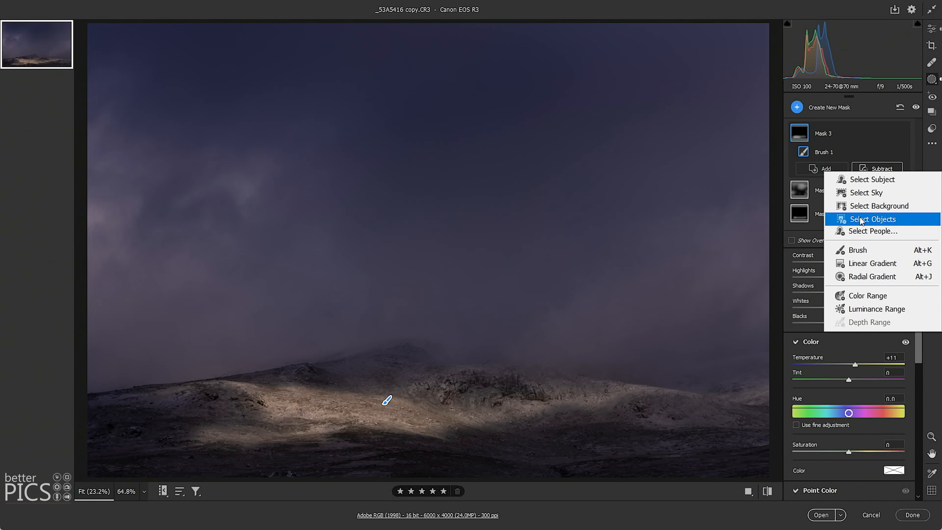
click(855, 250)
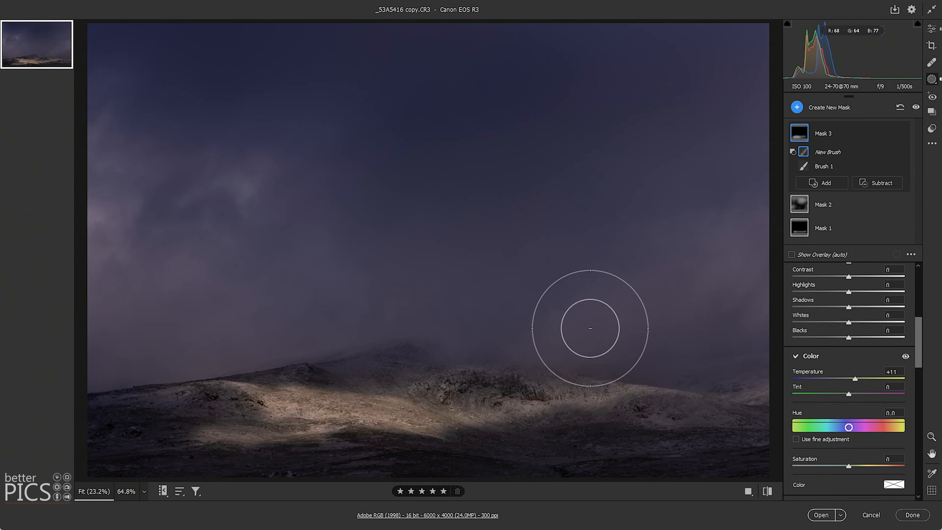
drag(90, 336, 91, 331)
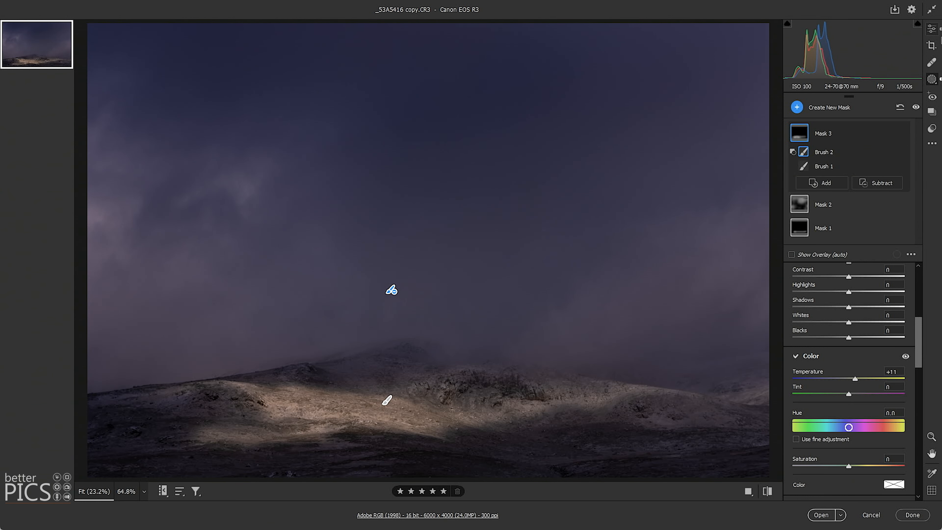
click(932, 29)
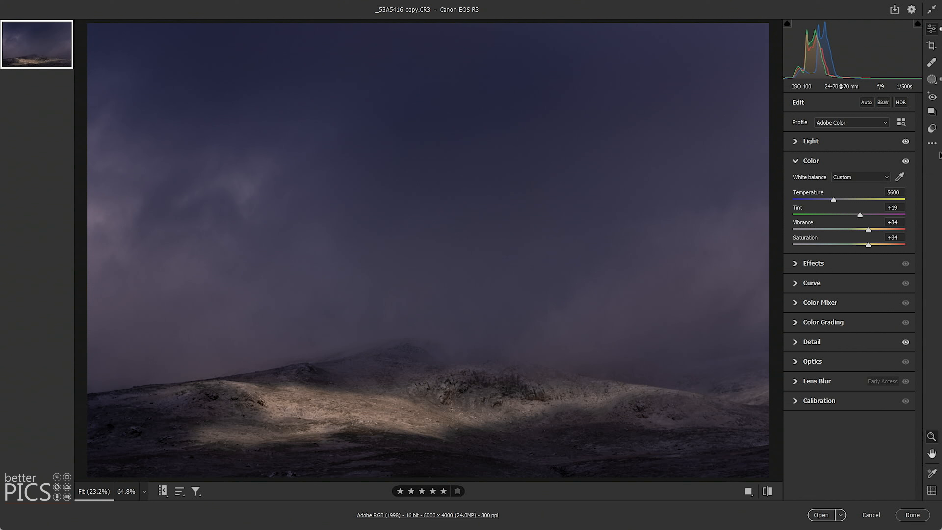